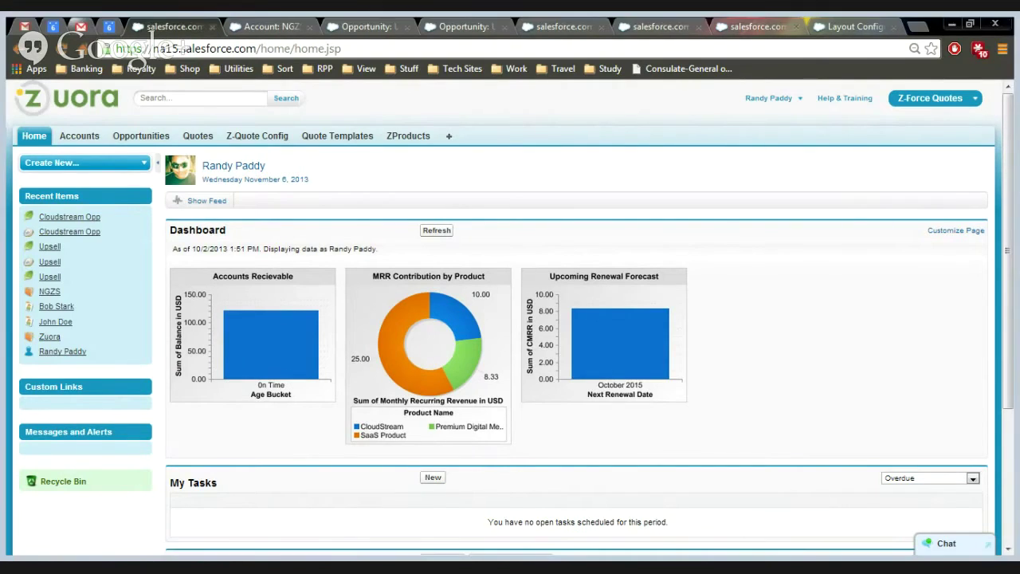
# - Examine the NGZS account's contacts, opportunities, billing account, subscription, product charges, invoices, payments and refunds
pyautogui.click(277, 29)
pyautogui.scroll(1, 372, 259)
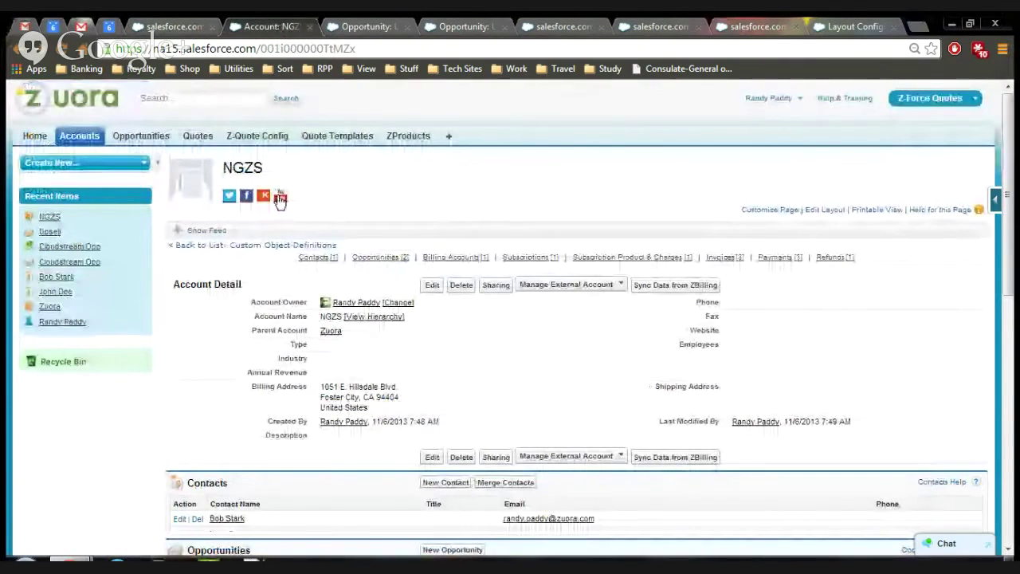
pyautogui.scroll(-1, 301, 239)
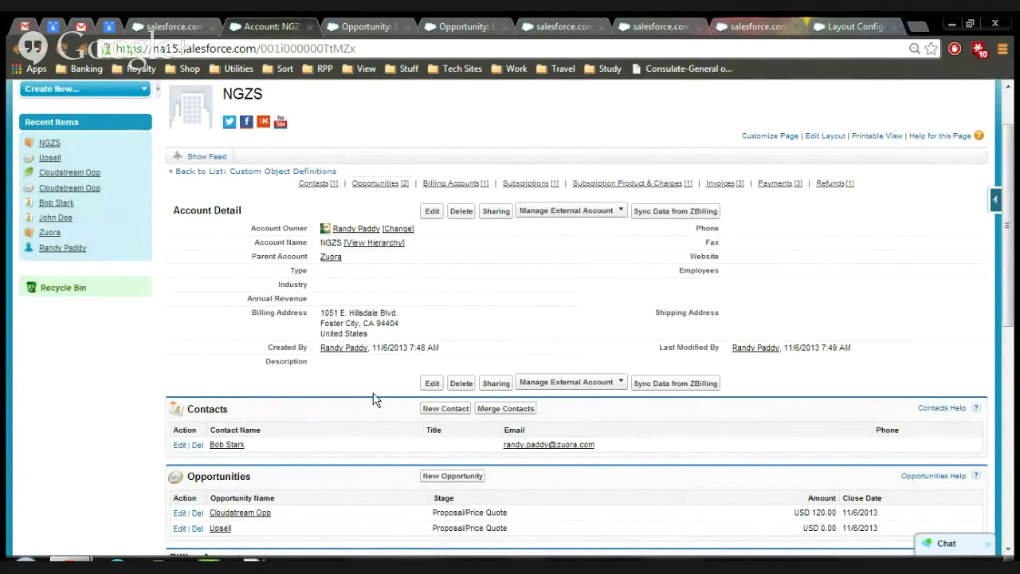
pyautogui.scroll(-5, 376, 400)
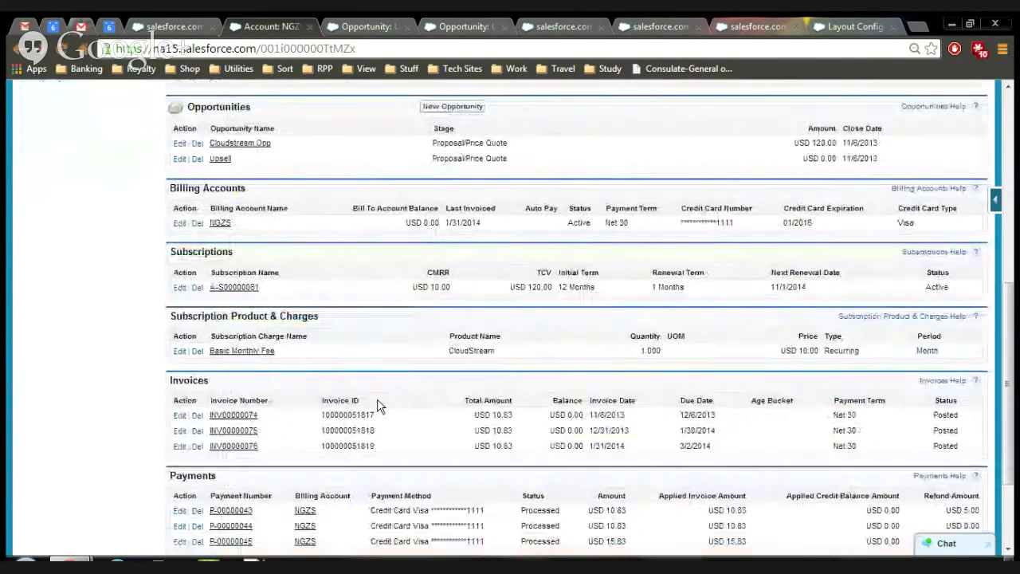
pyautogui.scroll(-1, 378, 407)
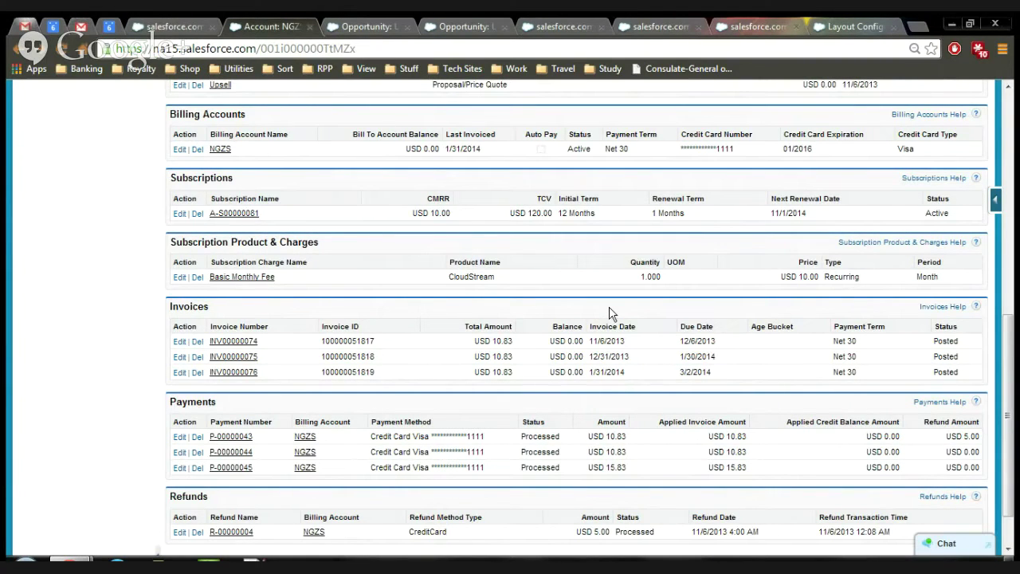
pyautogui.scroll(2, 610, 312)
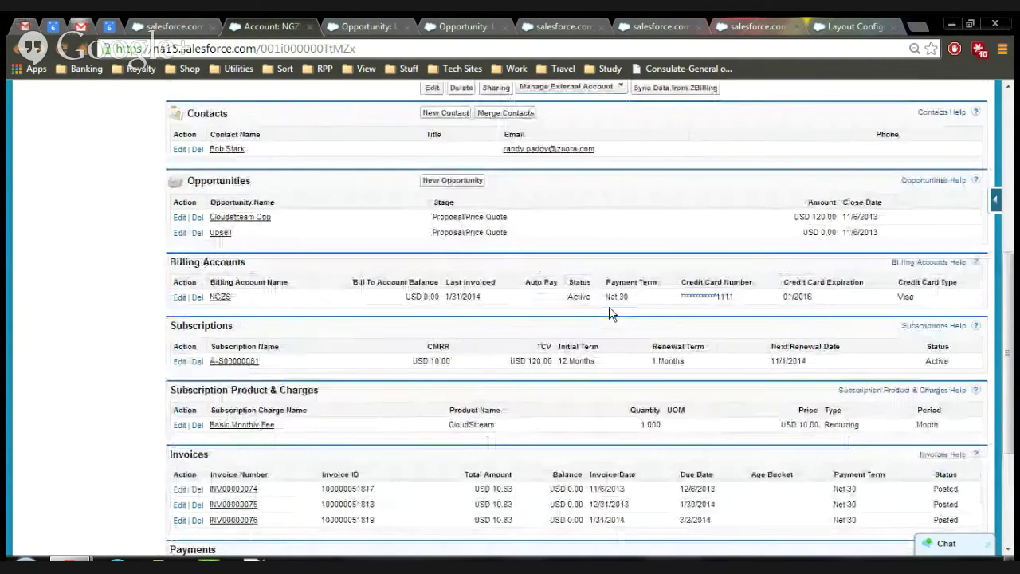
pyautogui.scroll(5, 610, 313)
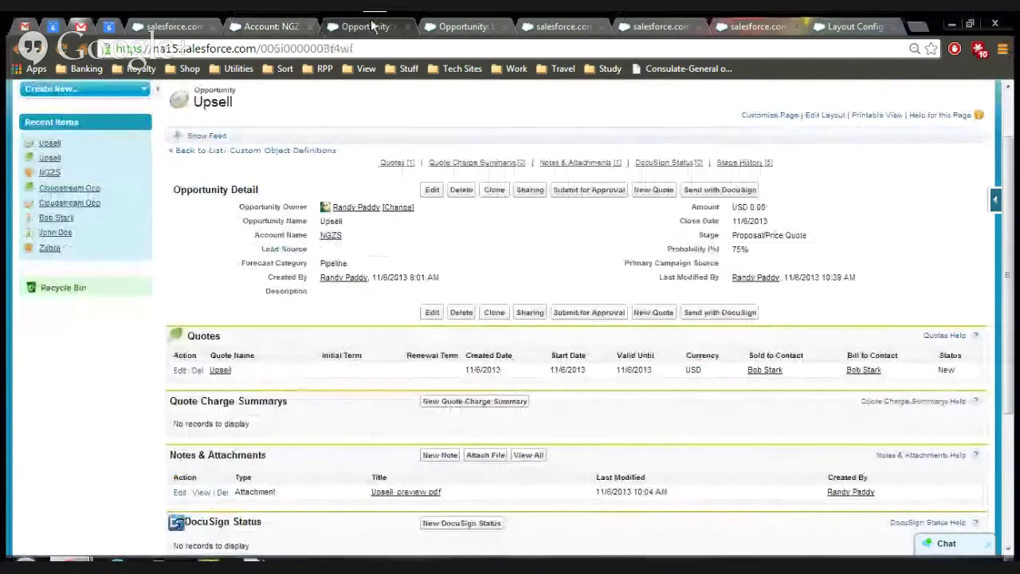
# - Start a new quote from the Upsell opportunity that amends an existing subscription on the existing NGZS billing account
pyautogui.click(367, 27)
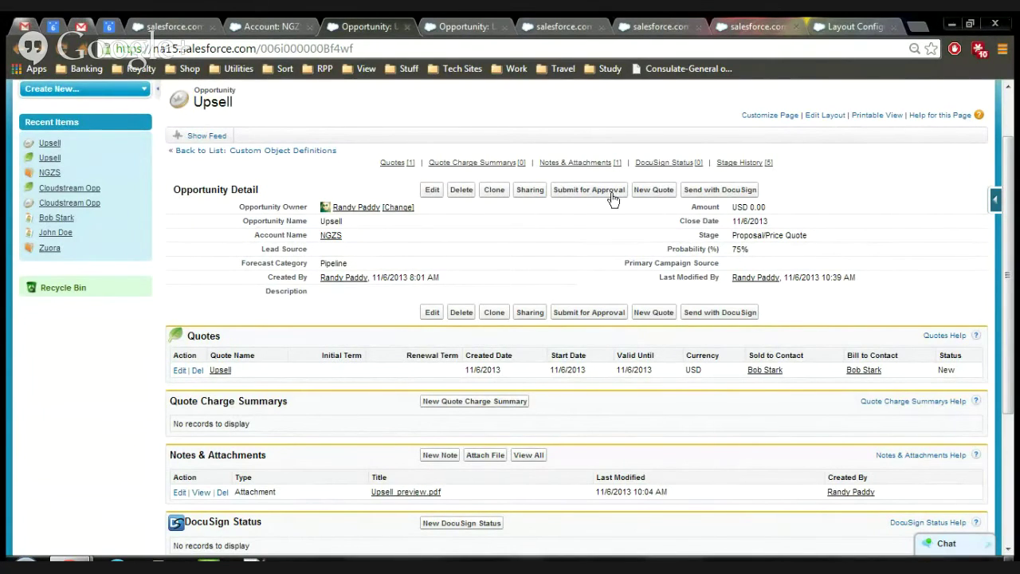
pyautogui.click(449, 30)
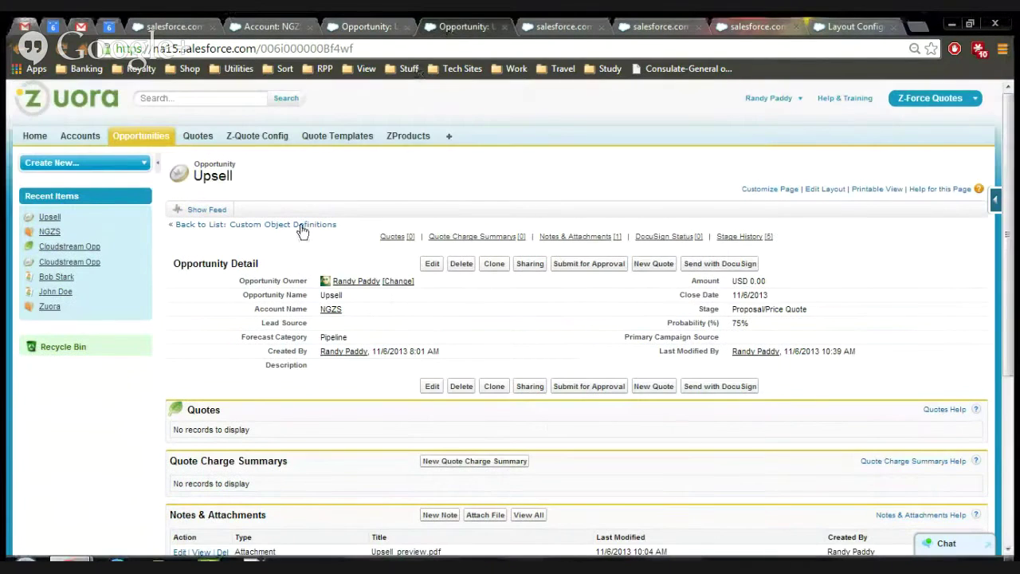
pyautogui.click(644, 265)
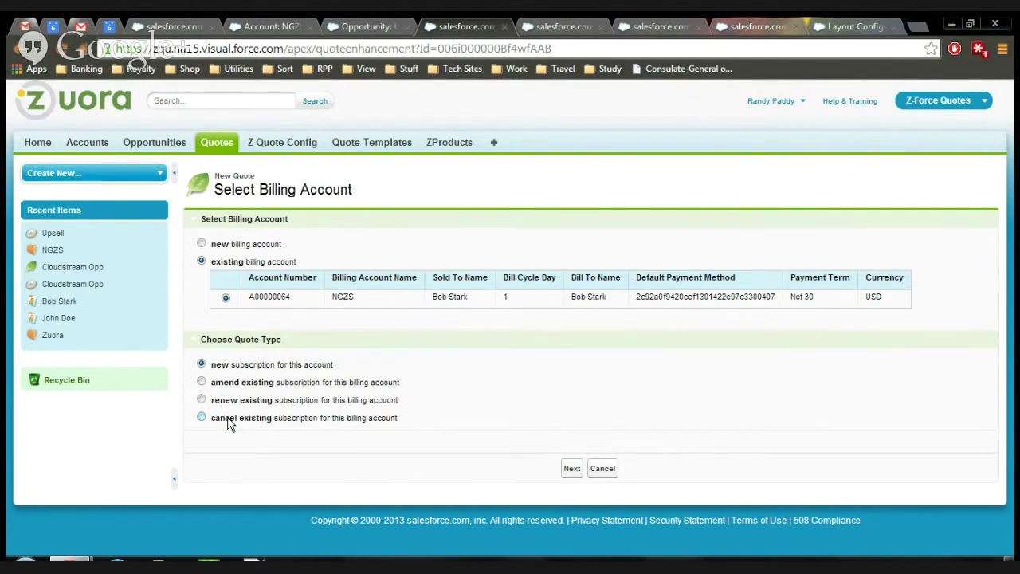
pyautogui.click(201, 382)
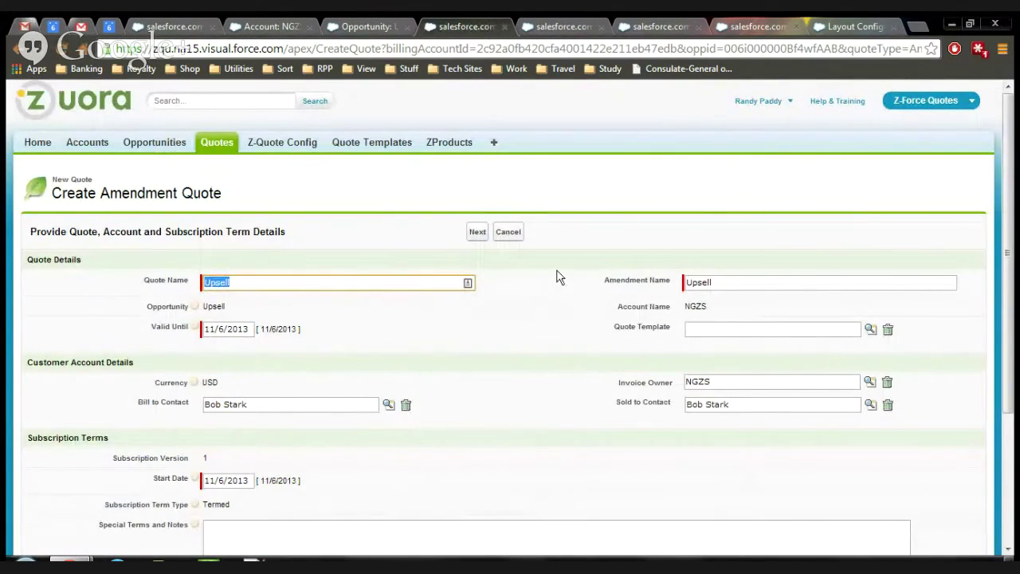
# - Set the amendment quote's service activation and customer acceptance dates to 11/6/2013 and continue to product selection
pyautogui.scroll(-1, 558, 278)
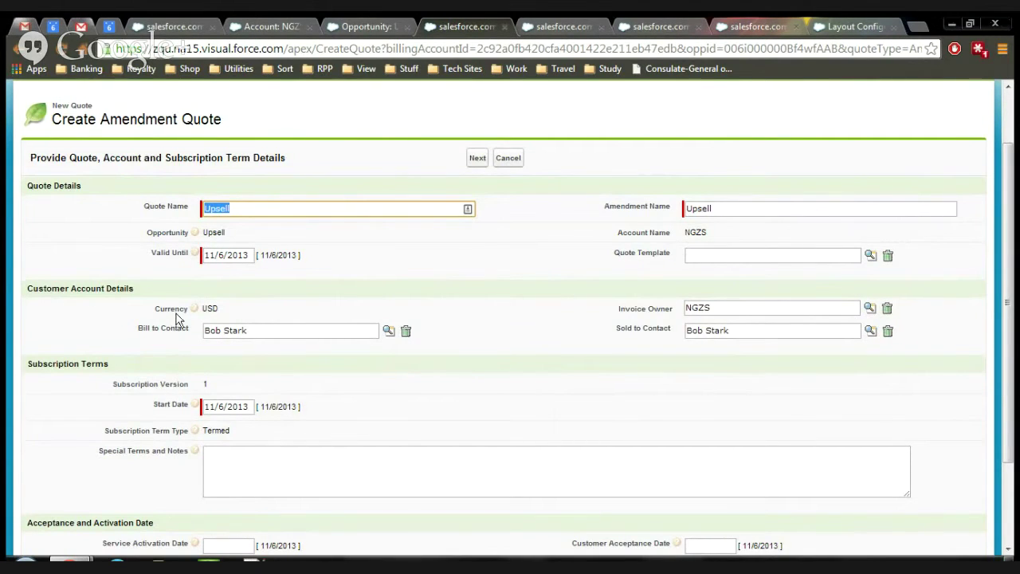
pyautogui.moveTo(192, 315)
pyautogui.scroll(-2, 432, 317)
pyautogui.click(283, 471)
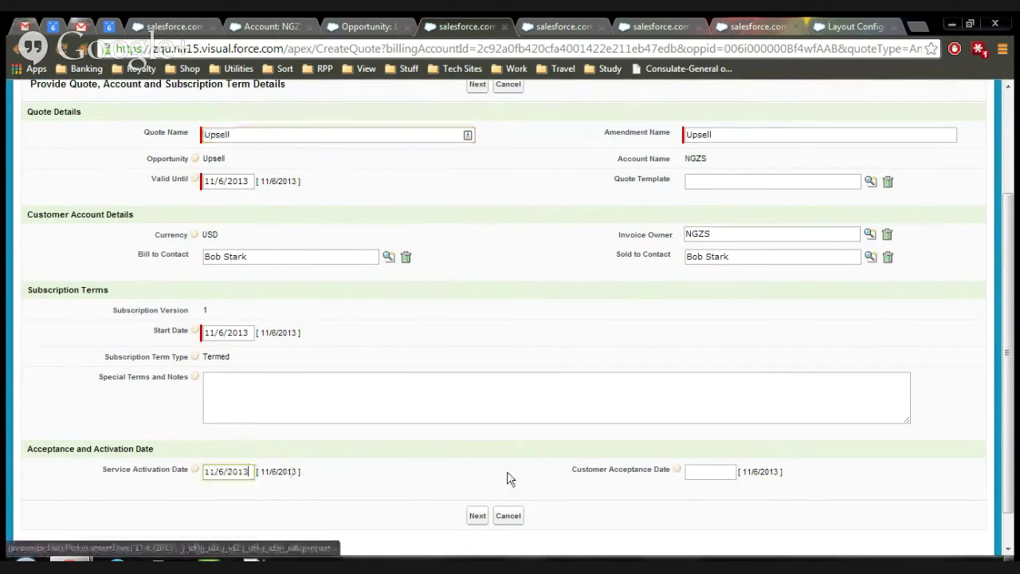
pyautogui.click(699, 472)
pyautogui.click(760, 472)
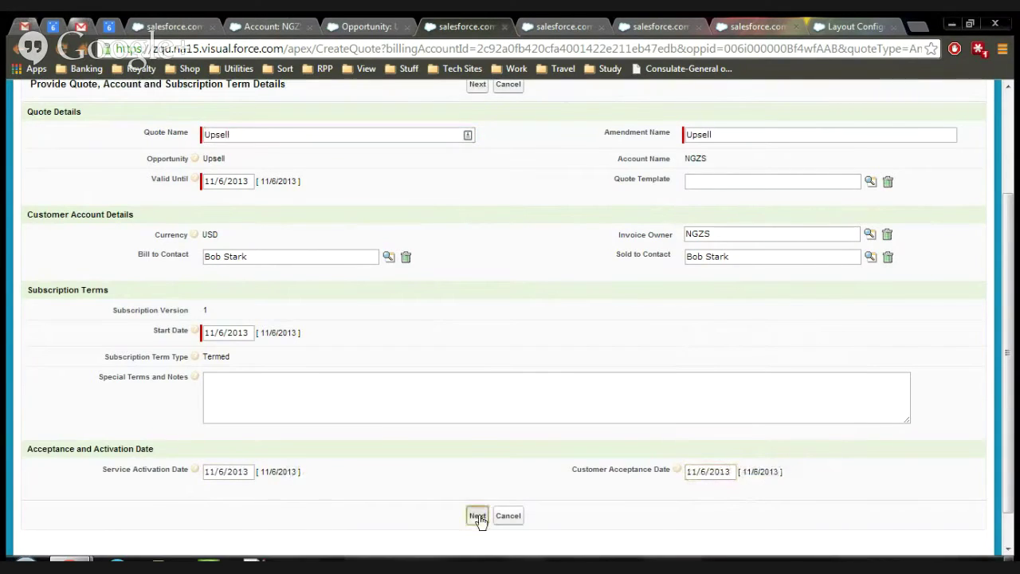
pyautogui.click(478, 516)
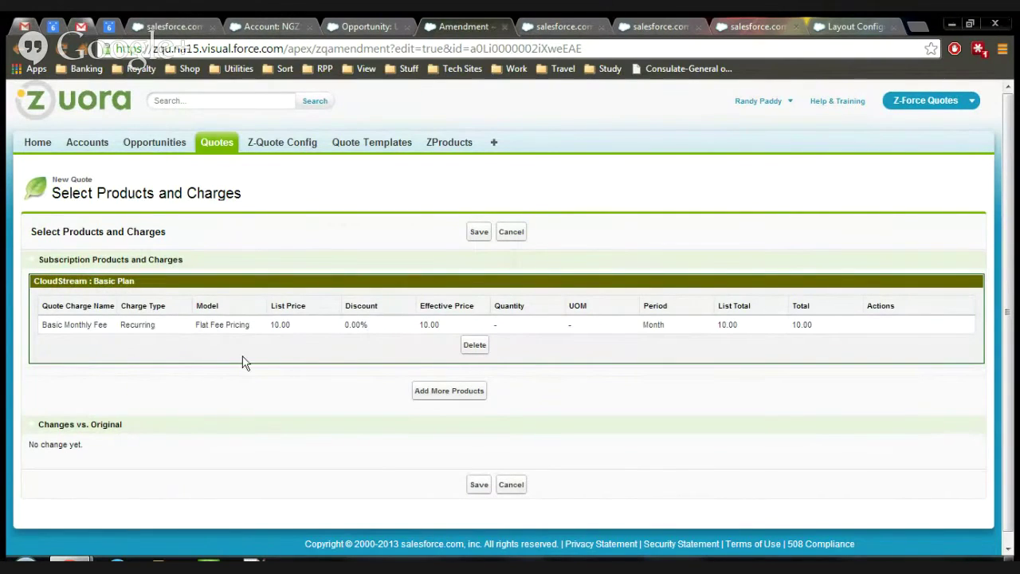
# - Remove the CloudStream Basic Plan from the subscription and bring up the product catalog for adding more products
pyautogui.click(474, 346)
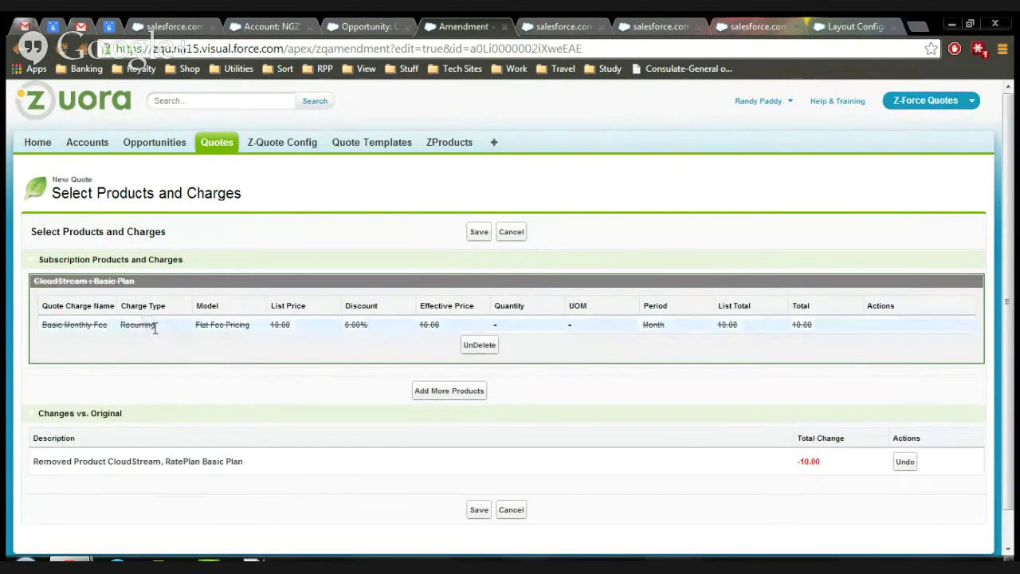
pyautogui.click(443, 392)
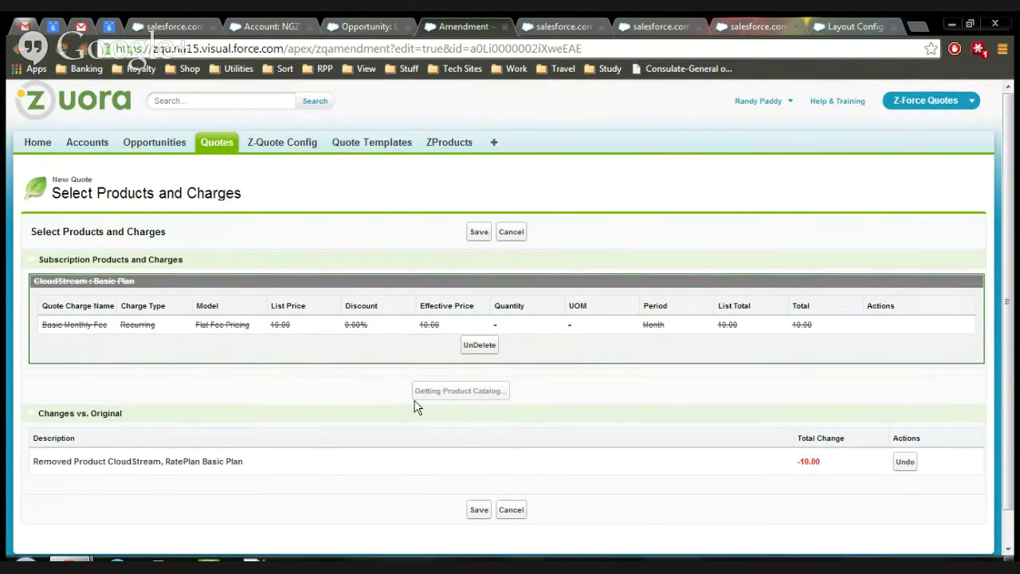
pyautogui.scroll(-1, 319, 462)
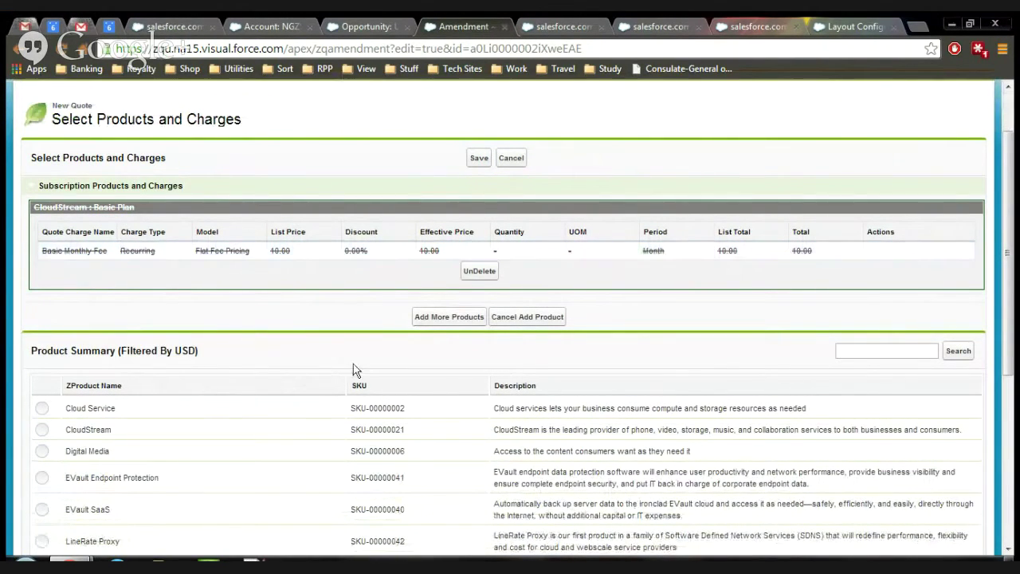
pyautogui.scroll(-1, 353, 366)
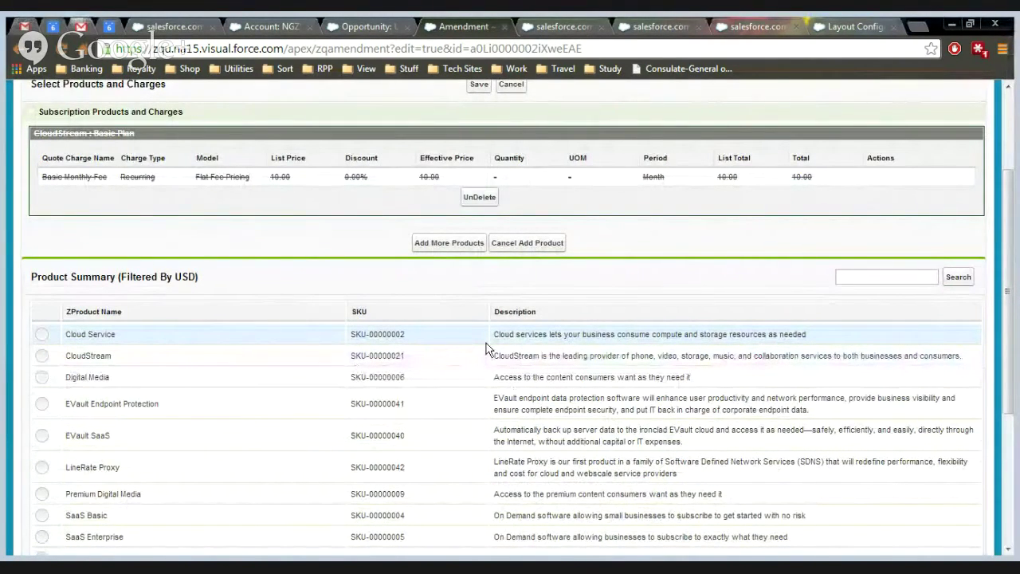
pyautogui.scroll(-1, 405, 343)
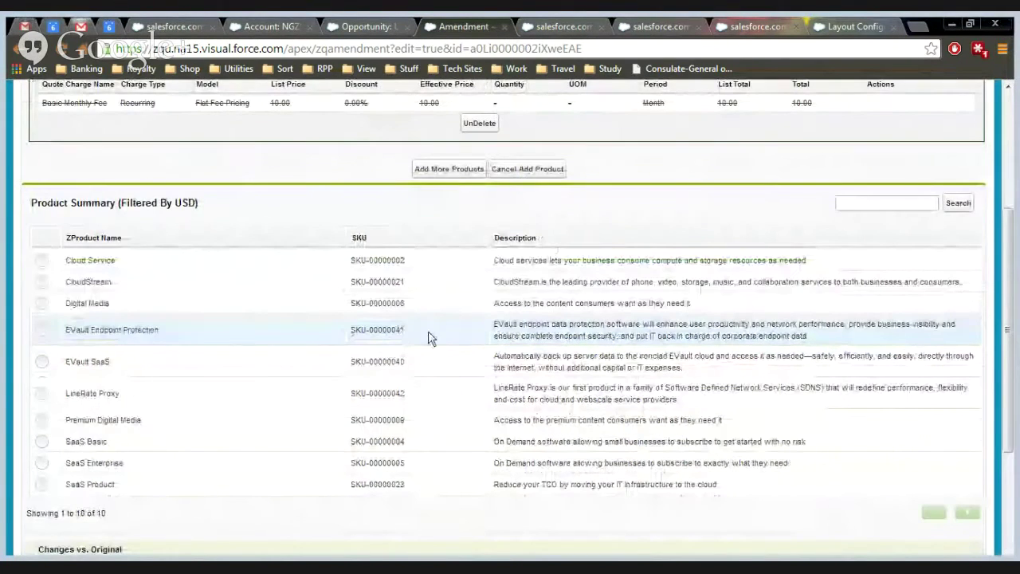
# - Search the product catalog for "cloudstream" and select the CloudStream product's Standard Plan
pyautogui.click(849, 205)
pyautogui.write('cloudstream')
pyautogui.click(951, 209)
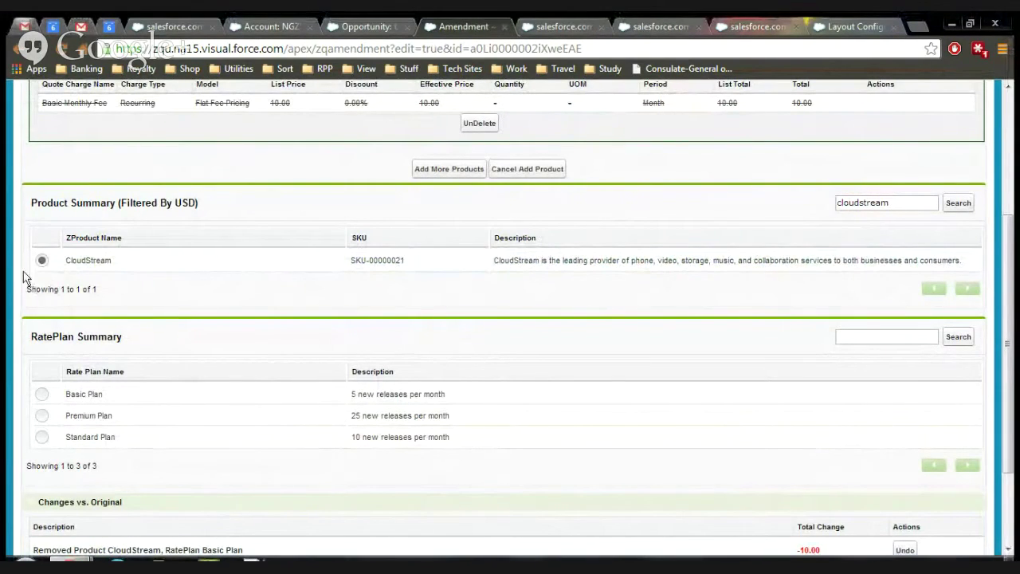
pyautogui.scroll(-2, 205, 341)
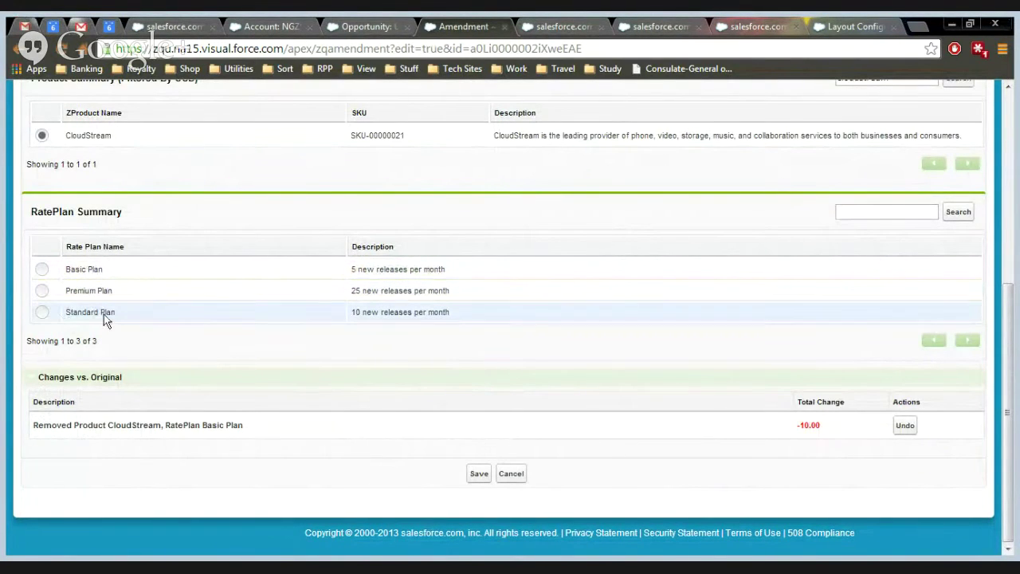
pyautogui.click(42, 314)
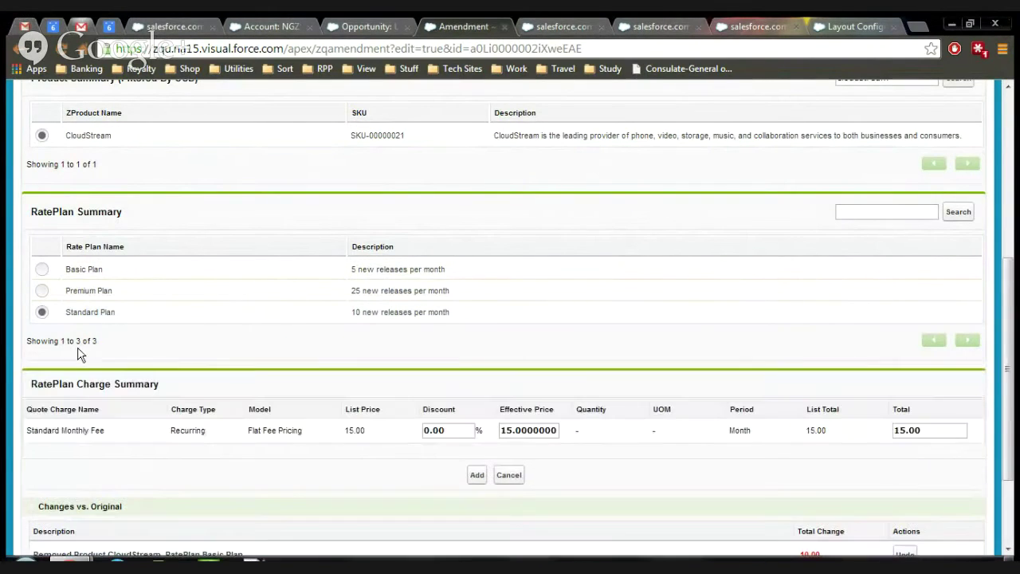
pyautogui.scroll(-2, 90, 361)
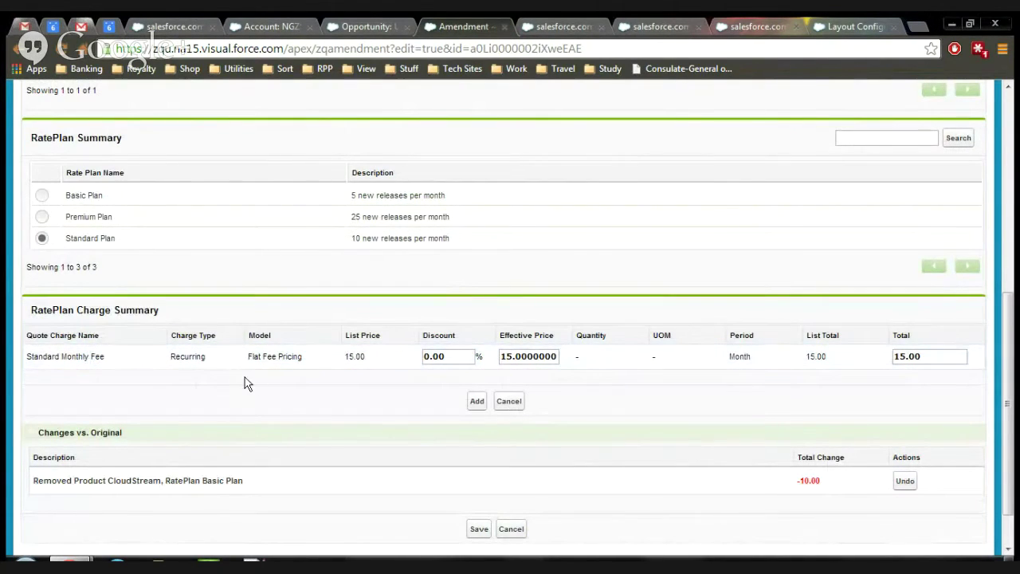
pyautogui.click(556, 29)
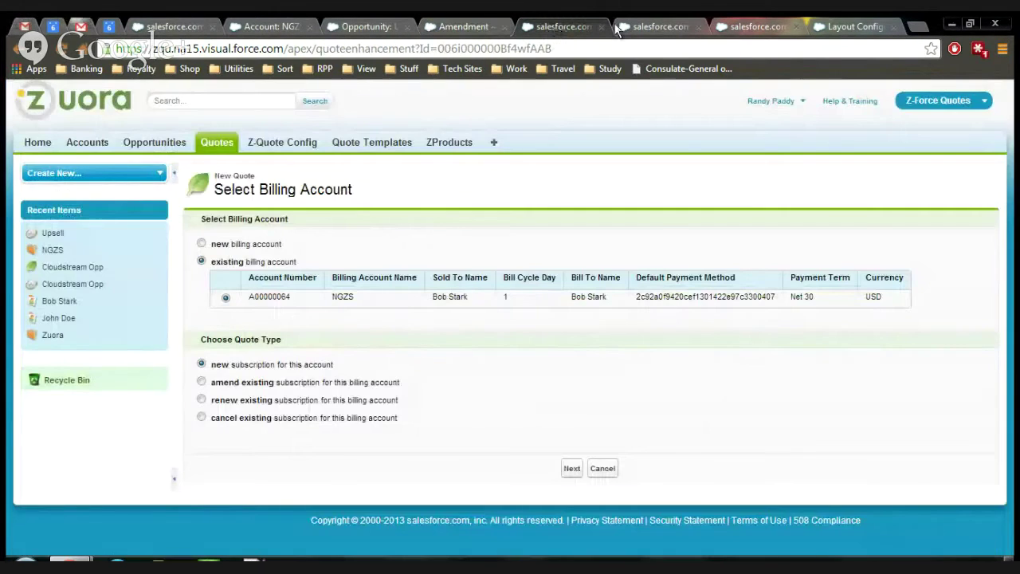
pyautogui.click(620, 29)
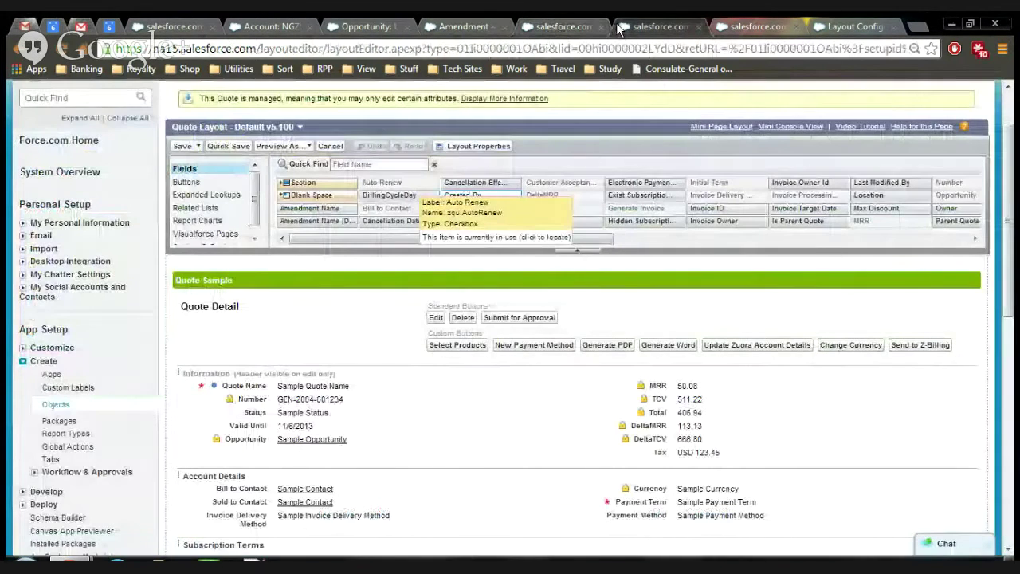
pyautogui.hotkey('ctrl', 'shift', 'Tab')
pyautogui.hotkey('ctrl', 'shift', 'Tab')
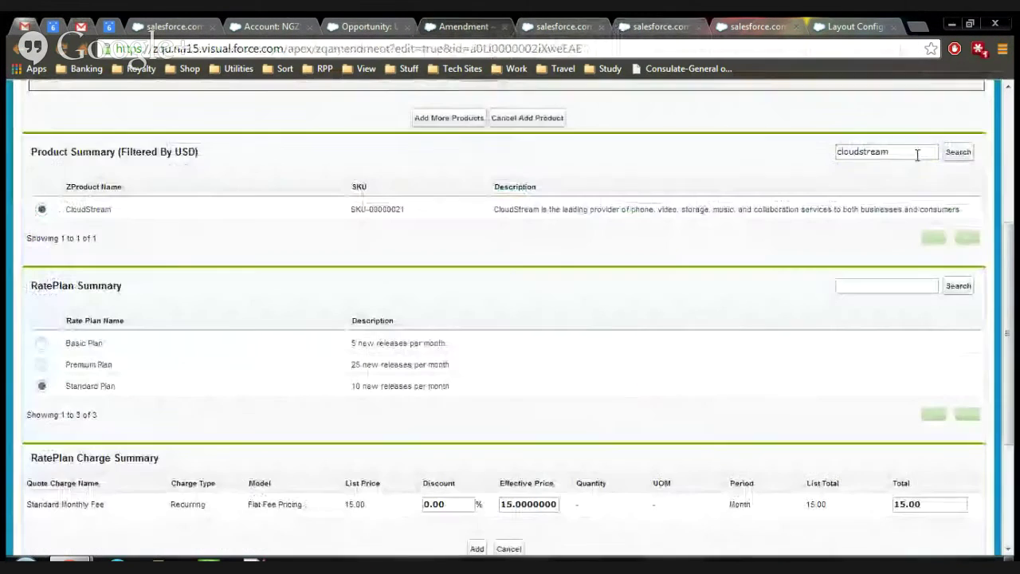
# - Search the product catalog for "evault" and select EVault Endpoint Protection with the Advanced SaaS Monthly Plan
pyautogui.doubleClick(911, 153)
pyautogui.write('evault')
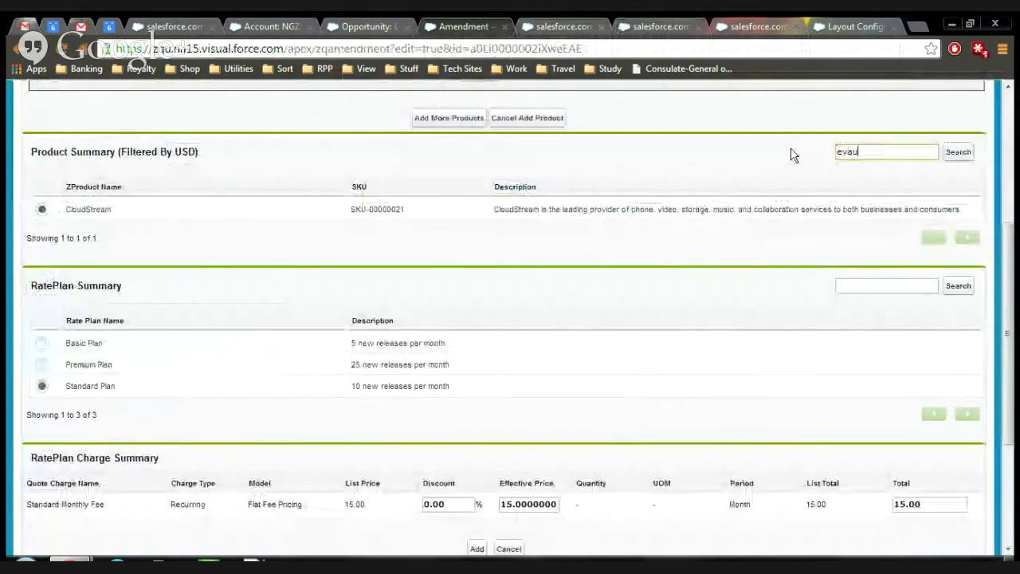
pyautogui.click(962, 152)
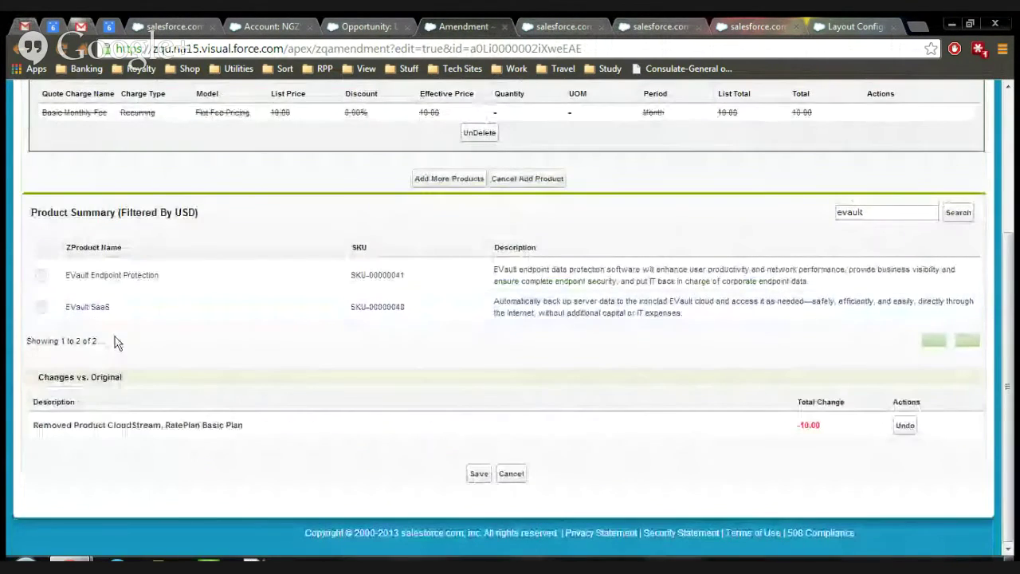
pyautogui.click(40, 275)
pyautogui.scroll(-1, 176, 410)
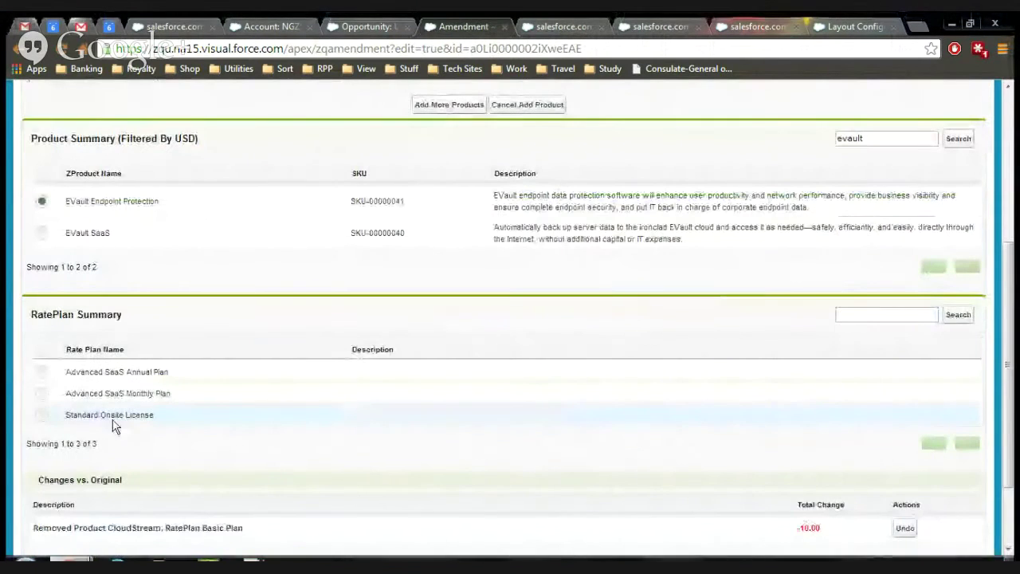
pyautogui.click(41, 393)
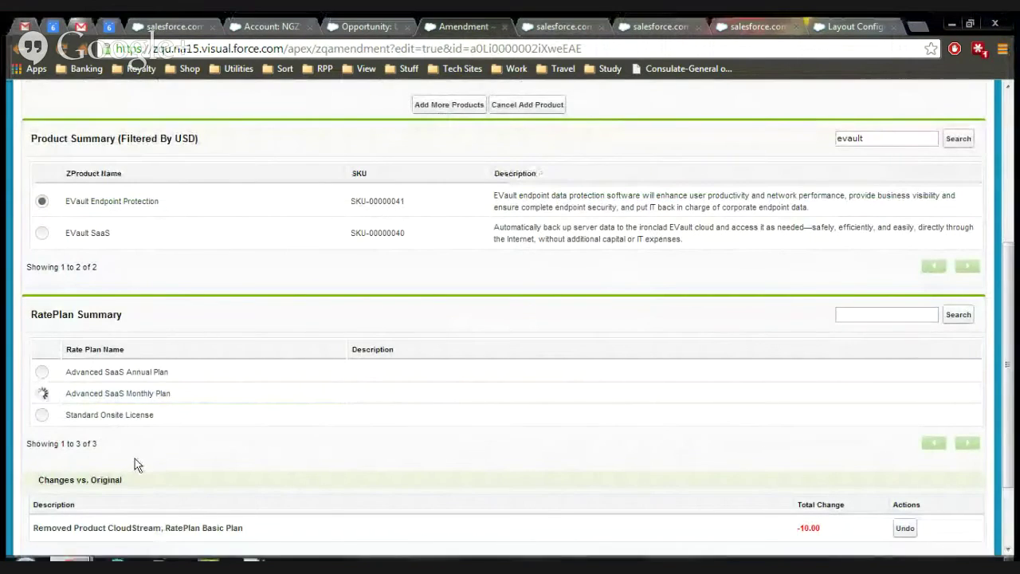
# - Apply a 50% discount to the Monthly Account Setup Fee - SaaS charge and add the plan to the quote
pyautogui.scroll(-1, 135, 458)
pyautogui.scroll(-1, 136, 460)
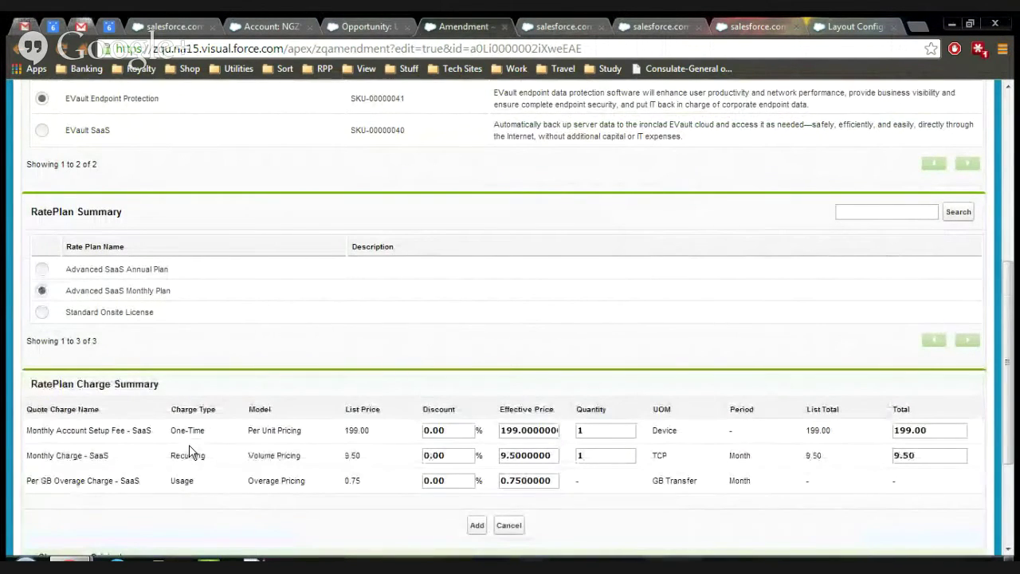
pyautogui.scroll(-1, 203, 450)
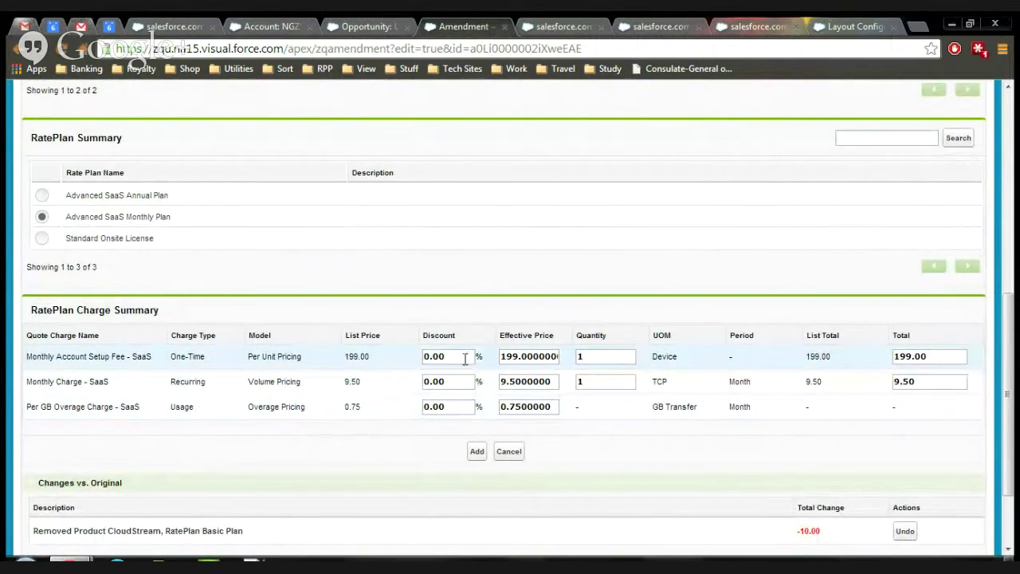
pyautogui.moveTo(465, 357); pyautogui.dragTo(425, 356)
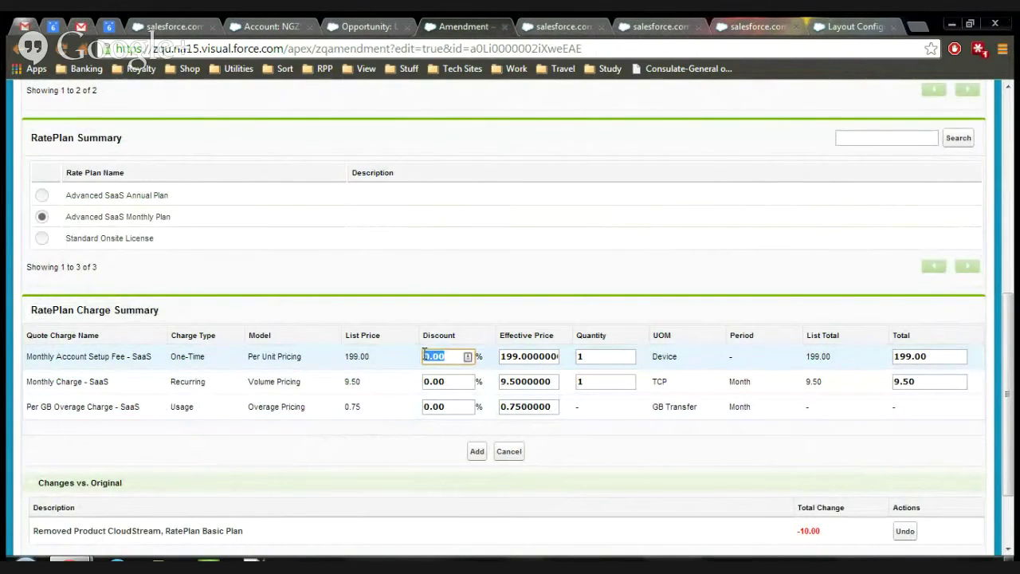
pyautogui.write('50')
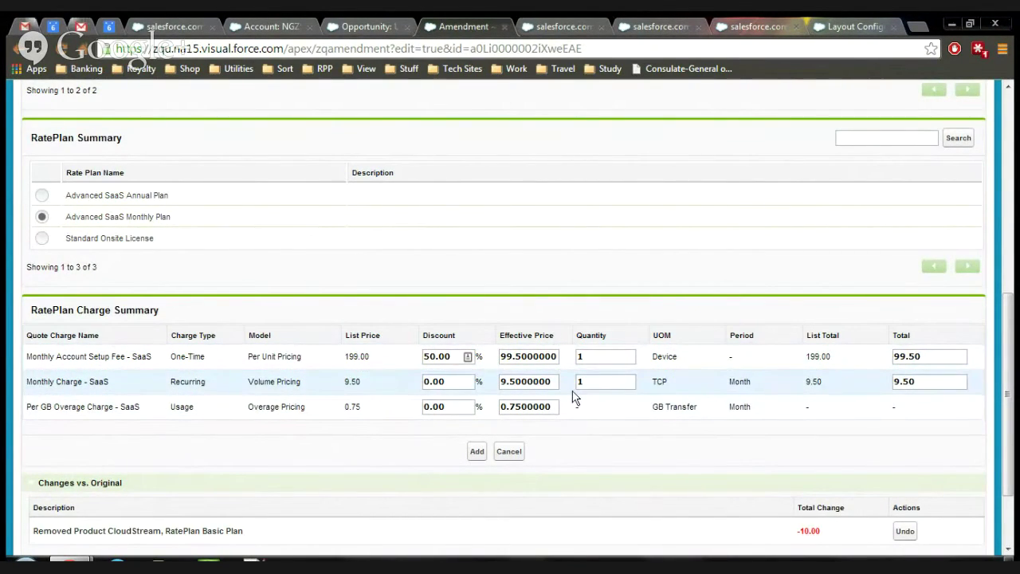
pyautogui.click(478, 458)
pyautogui.click(477, 453)
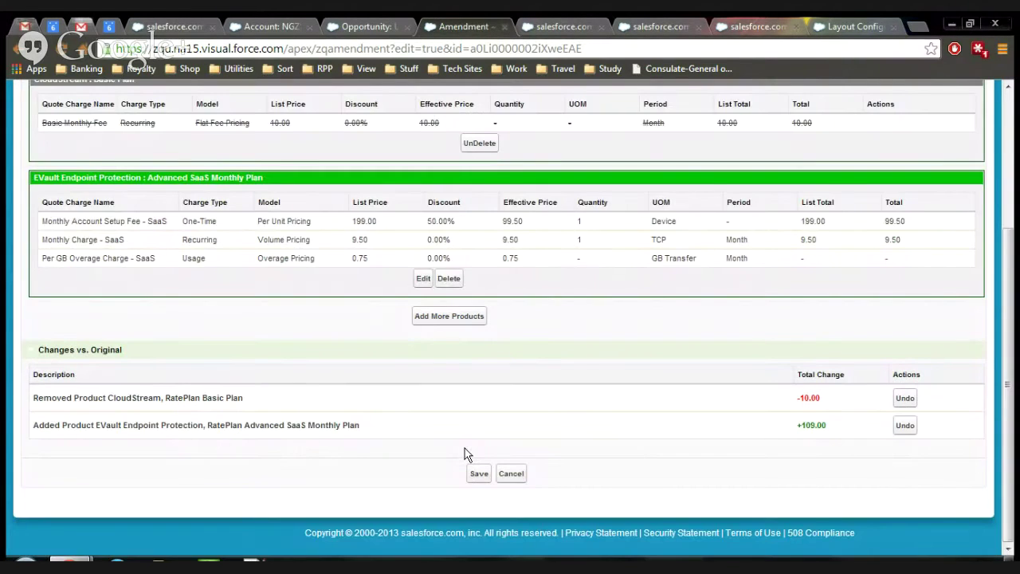
# - Review the amended subscription products and charges and save them to the Upsell quote
pyautogui.scroll(1, 467, 451)
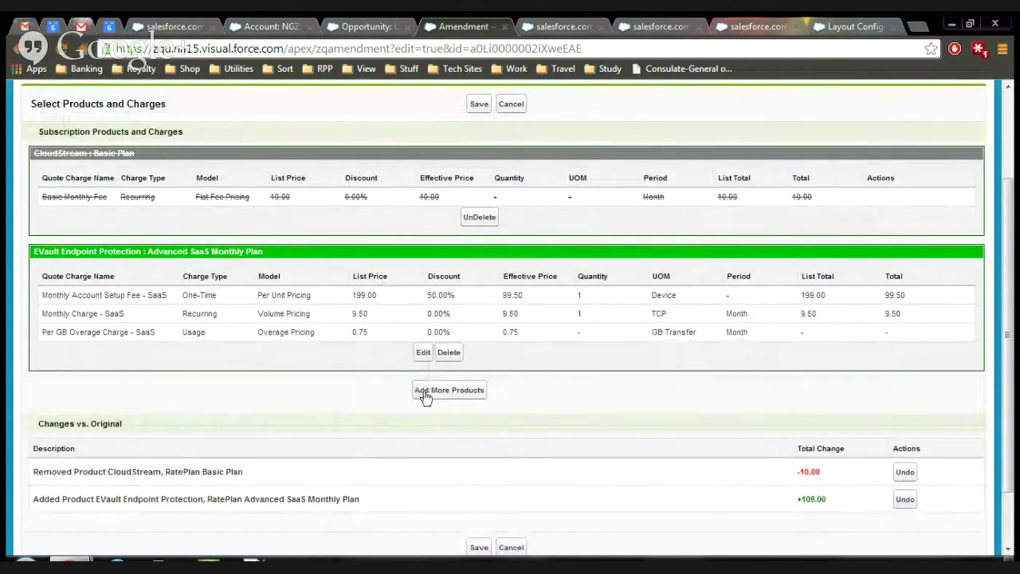
pyautogui.scroll(-1, 425, 398)
pyautogui.click(478, 478)
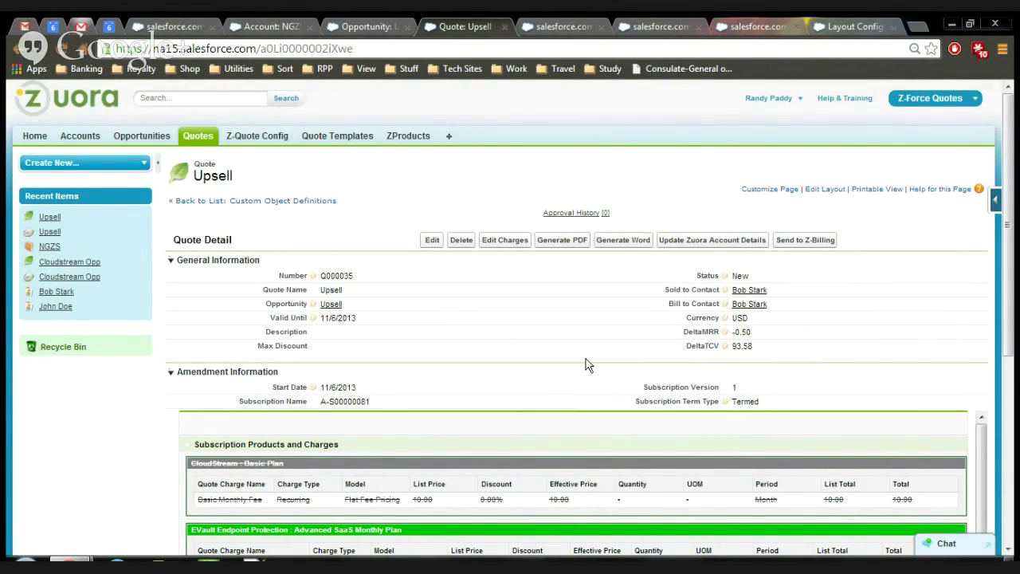
# - Generate a PDF of the Upsell quote and bring up the Upsell opportunity's notes and attachments
pyautogui.scroll(-1, 586, 377)
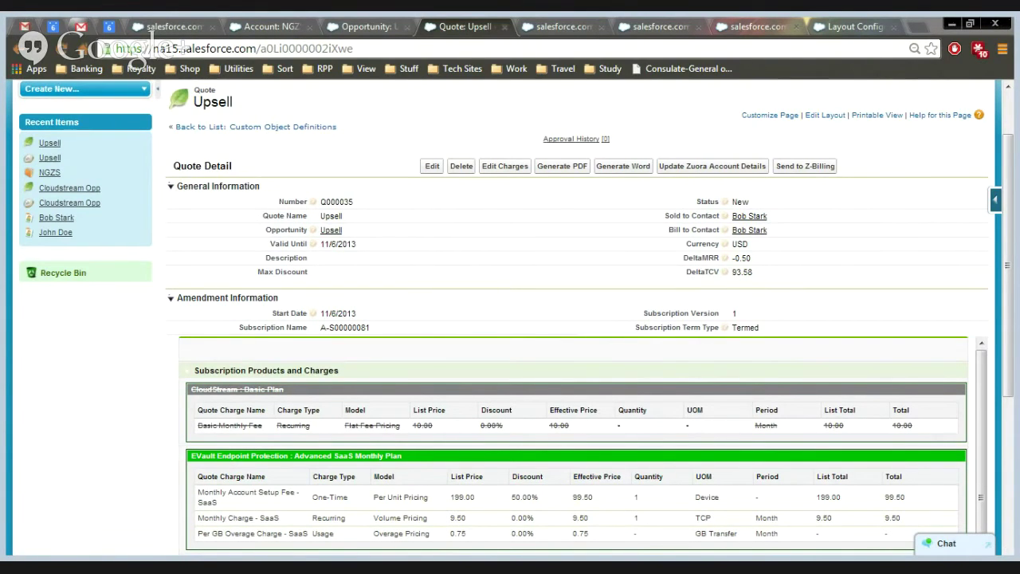
pyautogui.click(562, 166)
pyautogui.click(50, 158)
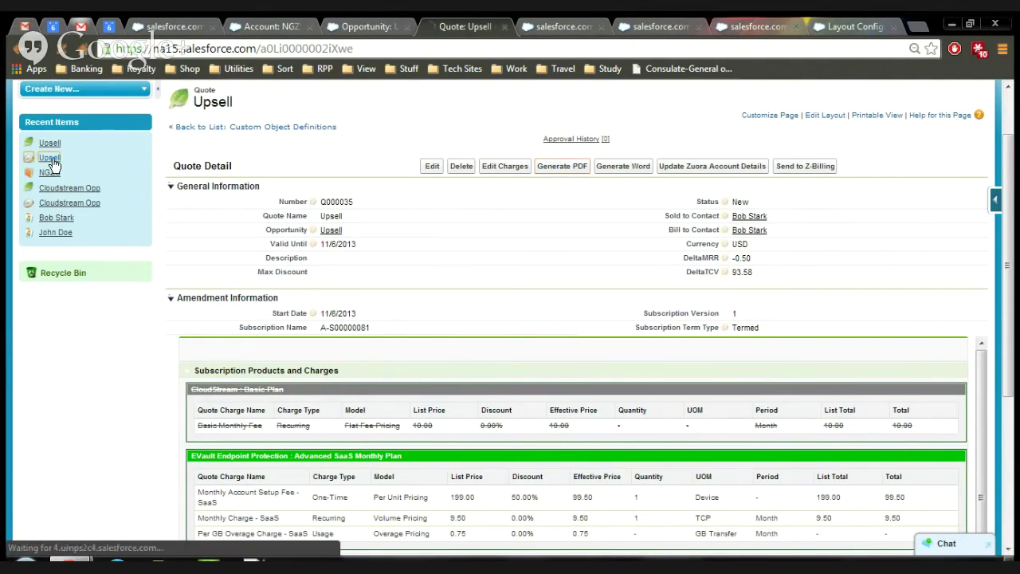
pyautogui.scroll(-3, 399, 334)
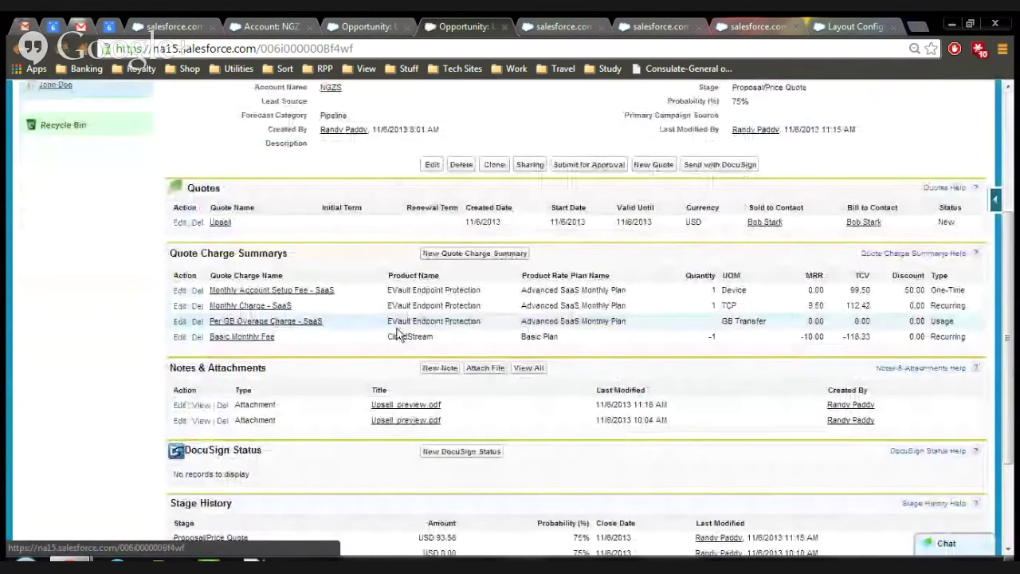
# - Review the order form in the newest Upsell_preview.pdf attachment and return to the Upsell opportunity
pyautogui.click(418, 405)
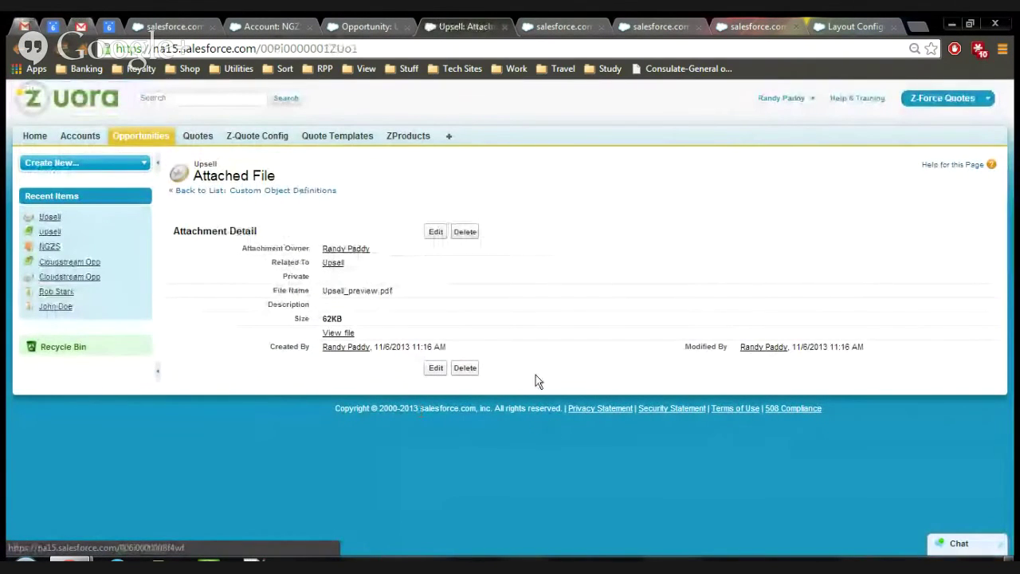
pyautogui.click(343, 334)
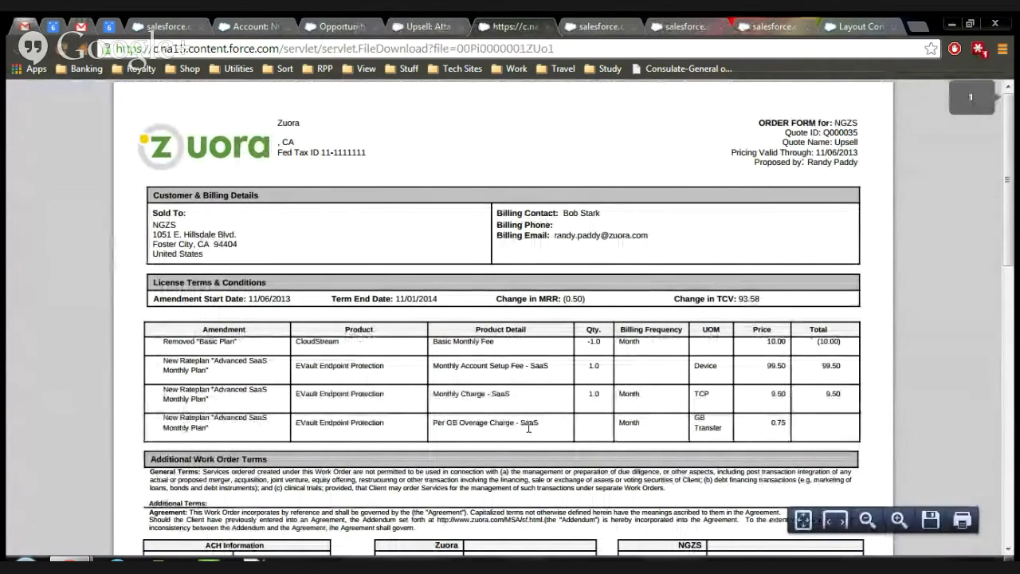
pyautogui.scroll(-1, 572, 403)
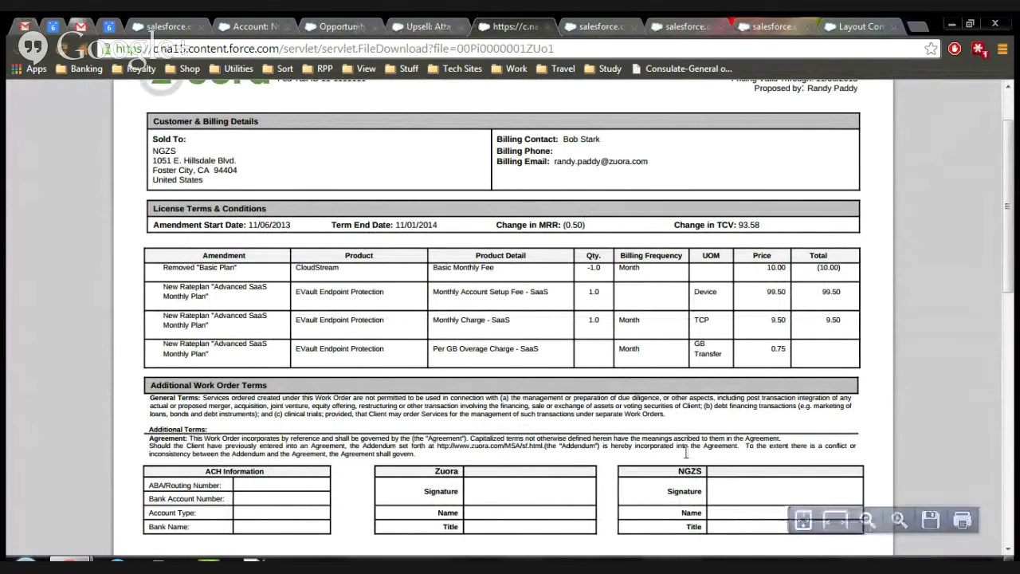
pyautogui.click(418, 26)
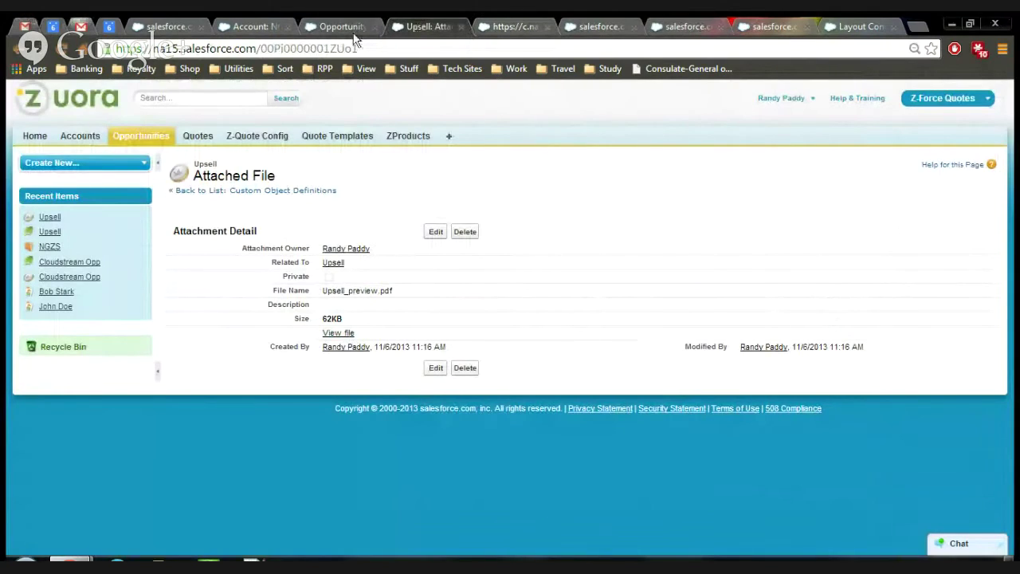
pyautogui.click(354, 31)
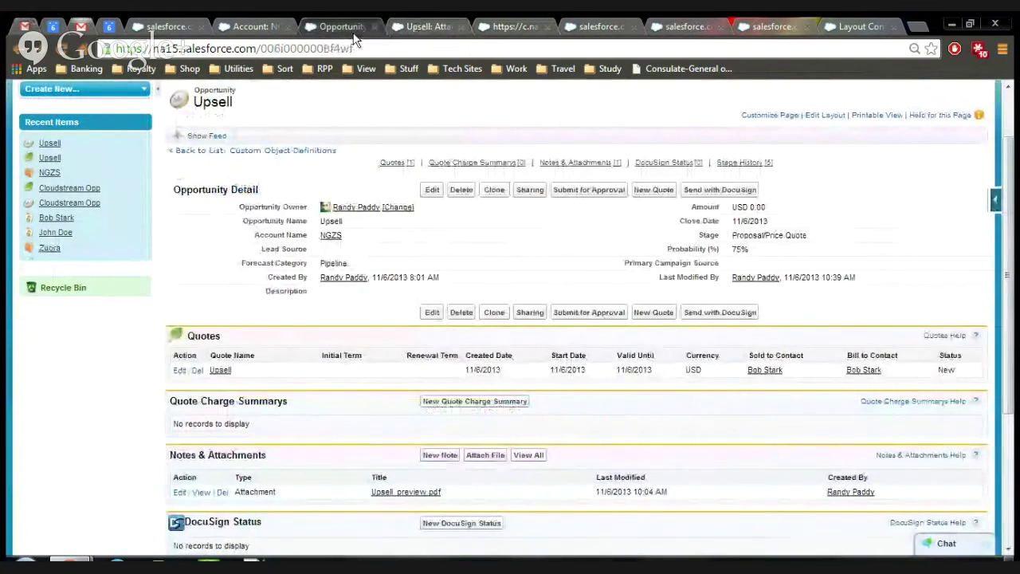